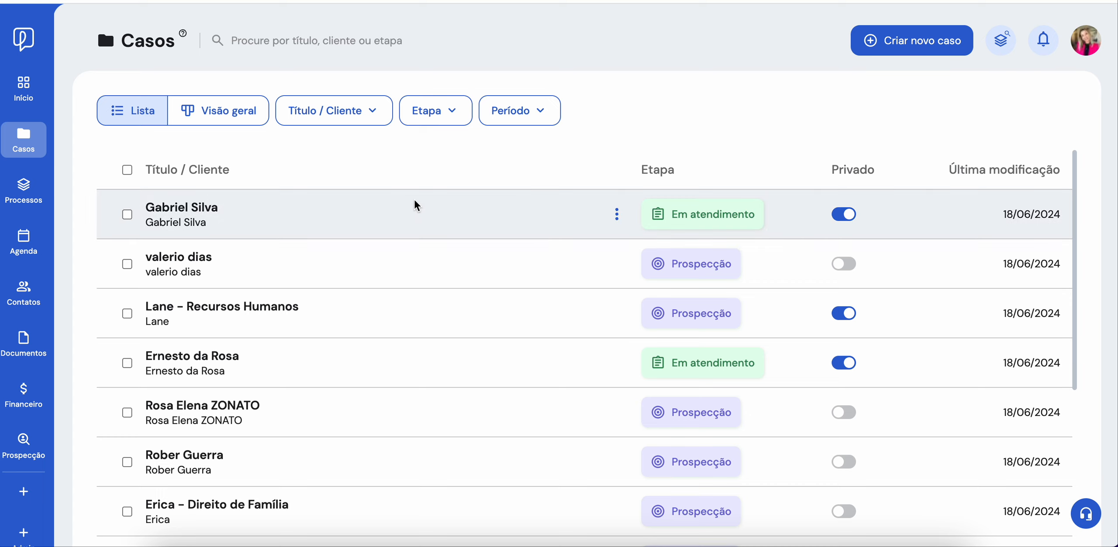
Open the first case in the list and review its process movements.
{"action": "left_click", "coordinate": [180, 208]}
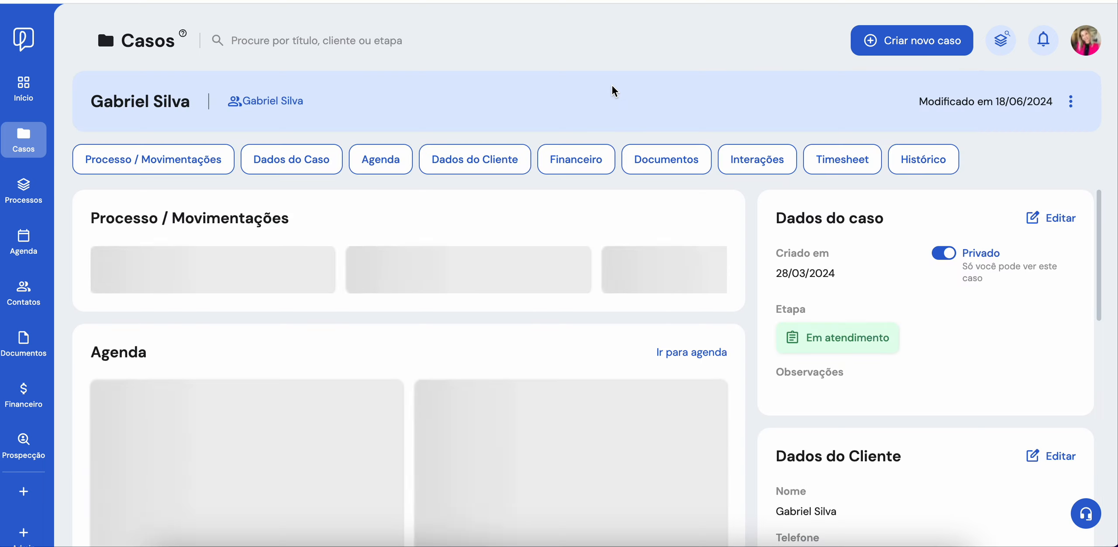
{"action": "scroll", "coordinate": [623, 241], "scroll_direction": "down", "scroll_amount": 1}
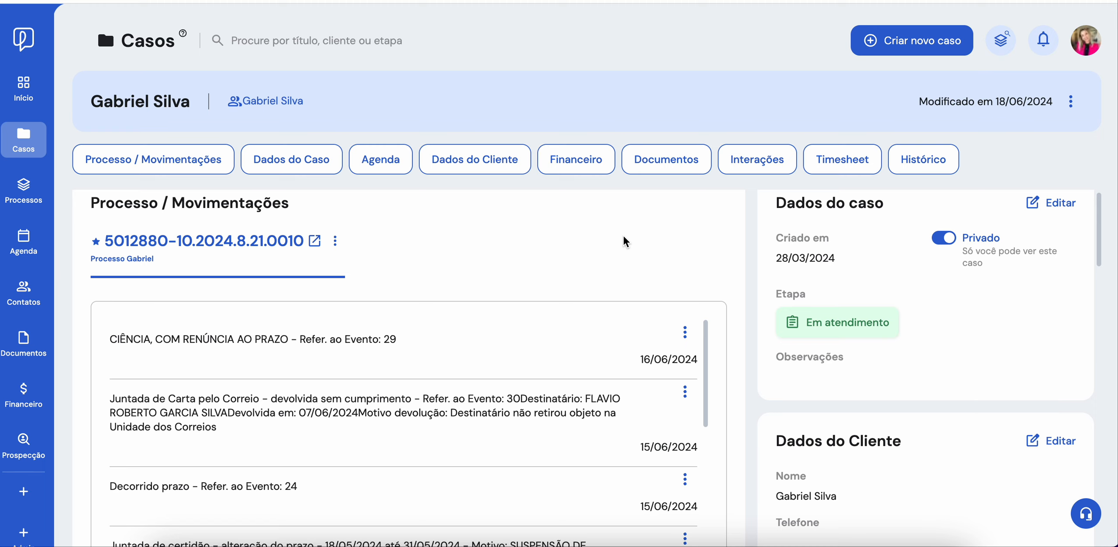
{"action": "scroll", "coordinate": [624, 236], "scroll_direction": "down", "scroll_amount": 5}
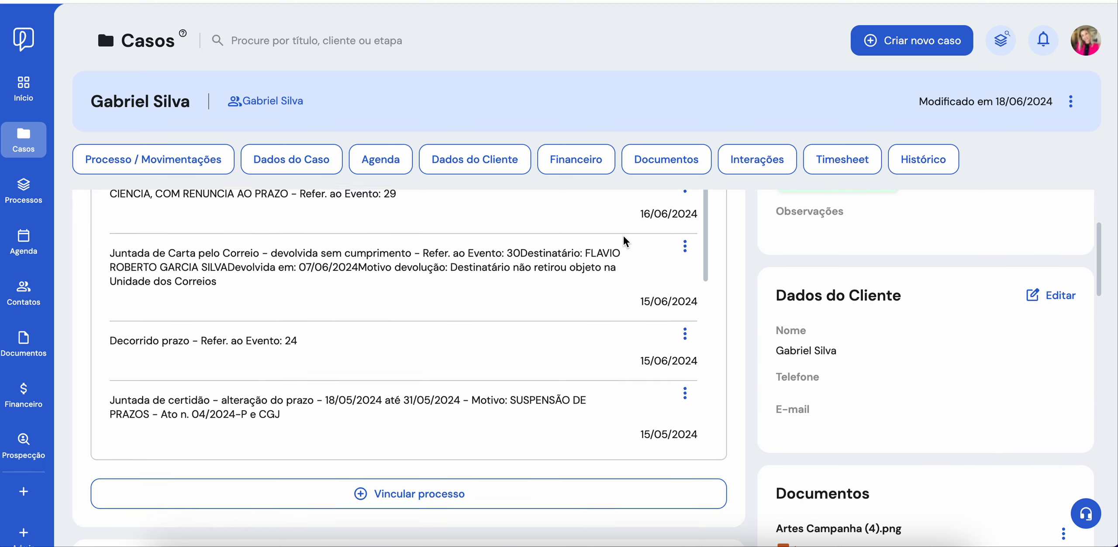
{"action": "scroll", "coordinate": [757, 372], "scroll_direction": "down", "scroll_amount": 8}
{"action": "scroll", "coordinate": [743, 362], "scroll_direction": "up", "scroll_amount": 6}
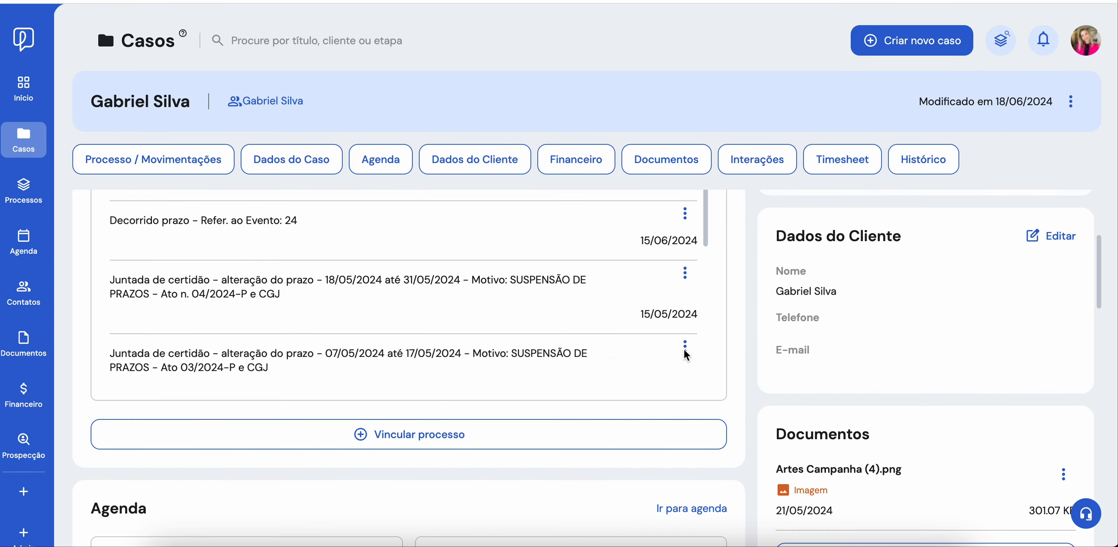
Examine which agenda items can be created from the process movements, then dismiss the options.
{"action": "left_click", "coordinate": [685, 349]}
{"action": "scroll", "coordinate": [722, 367], "scroll_direction": "up", "scroll_amount": 2}
{"action": "left_click", "coordinate": [684, 293]}
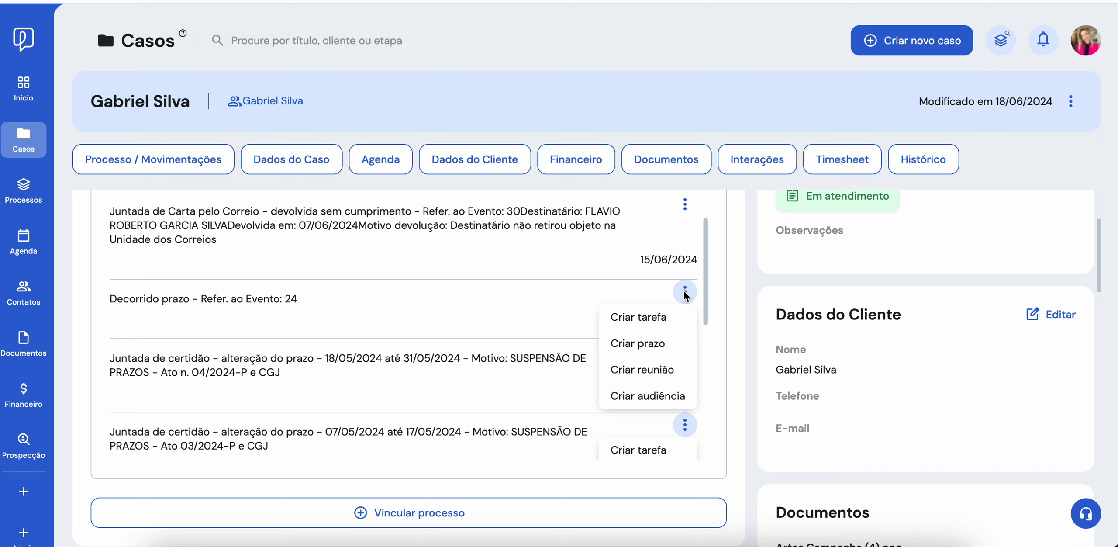
{"action": "left_click", "coordinate": [723, 427]}
Review the case's agenda and financial sections and open the form for a new expense.
{"action": "scroll", "coordinate": [733, 427], "scroll_direction": "down", "scroll_amount": 5}
{"action": "scroll", "coordinate": [733, 428], "scroll_direction": "down", "scroll_amount": 7}
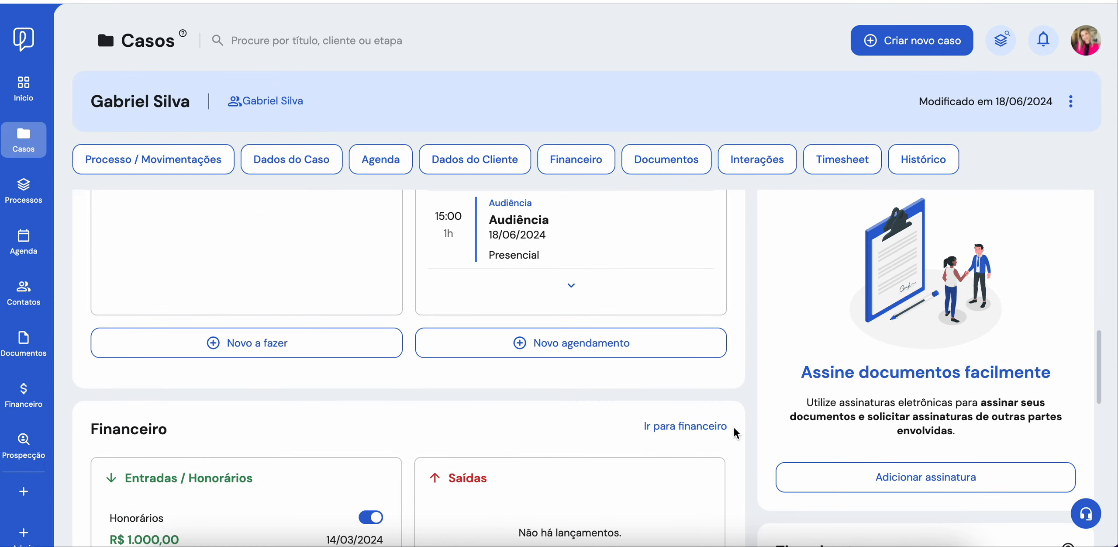
{"action": "scroll", "coordinate": [734, 428], "scroll_direction": "down", "scroll_amount": 5}
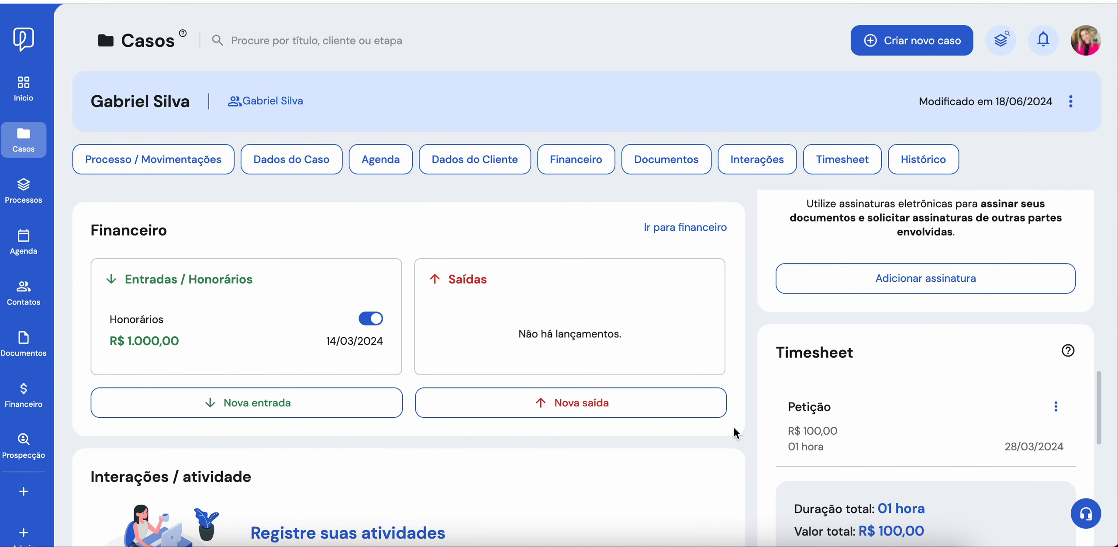
{"action": "left_click", "coordinate": [570, 402]}
{"action": "scroll", "coordinate": [524, 466], "scroll_direction": "down", "scroll_amount": 3}
{"action": "scroll", "coordinate": [592, 454], "scroll_direction": "up", "scroll_amount": 3}
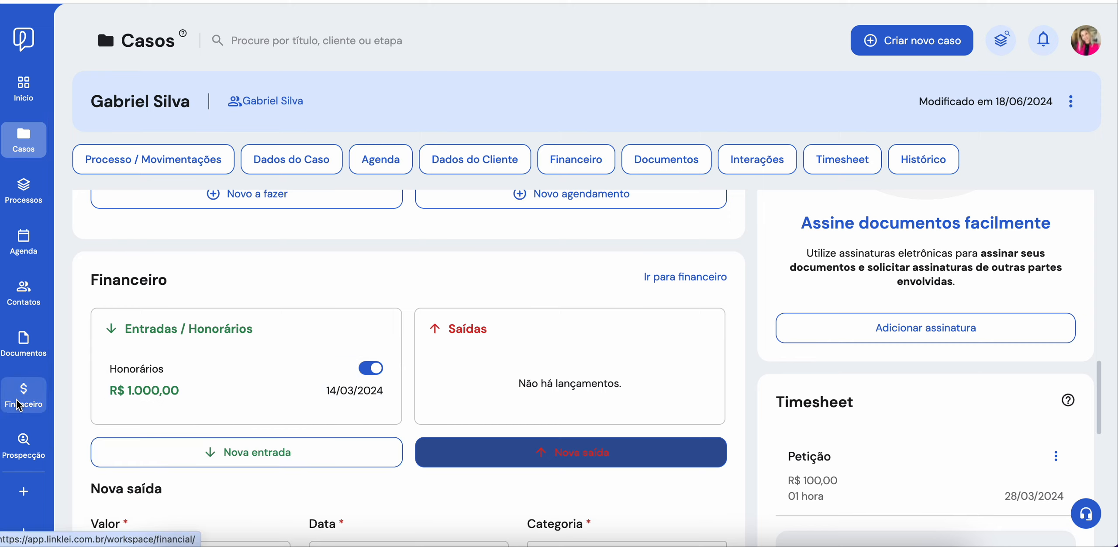
Add the interaction note "Liguei no gabinete do juiz na data 19 de junho" to the case.
{"action": "scroll", "coordinate": [332, 369], "scroll_direction": "down", "scroll_amount": 10}
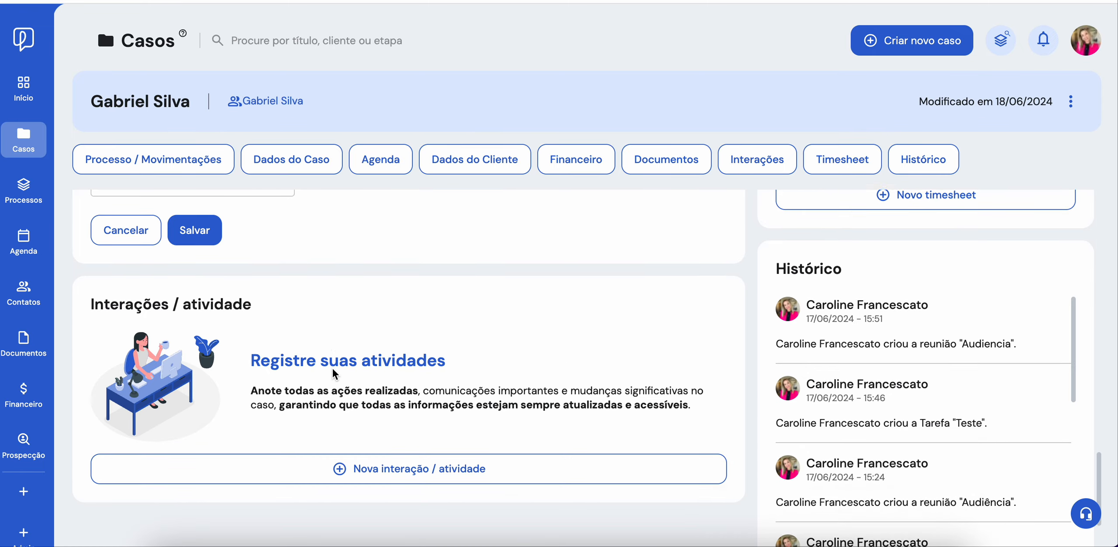
{"action": "left_click", "coordinate": [400, 444]}
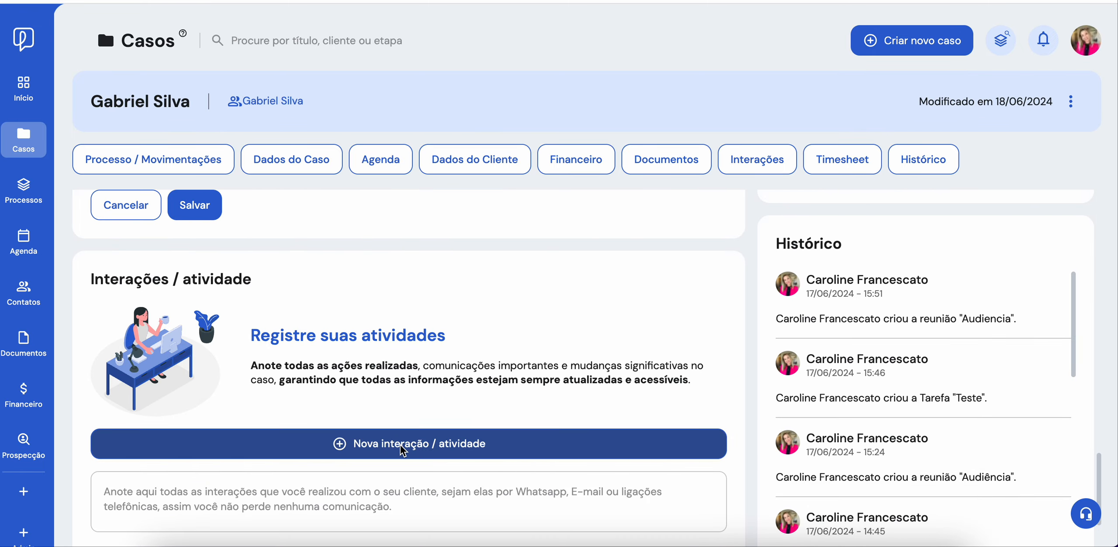
{"action": "scroll", "coordinate": [415, 487], "scroll_direction": "down", "scroll_amount": 1}
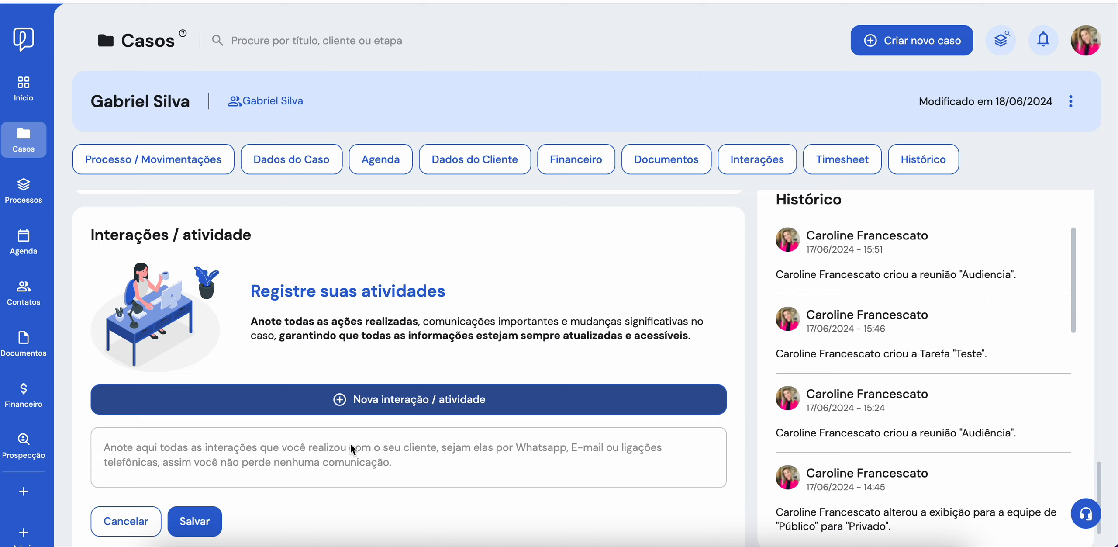
{"action": "type", "text": "Lugar"}
{"action": "key", "text": "BackSpace"}
{"action": "key", "text": "BackSpace"}
{"action": "key", "text": "BackSpace"}
{"action": "key", "text": "BackSpace"}
{"action": "type", "text": "i"}
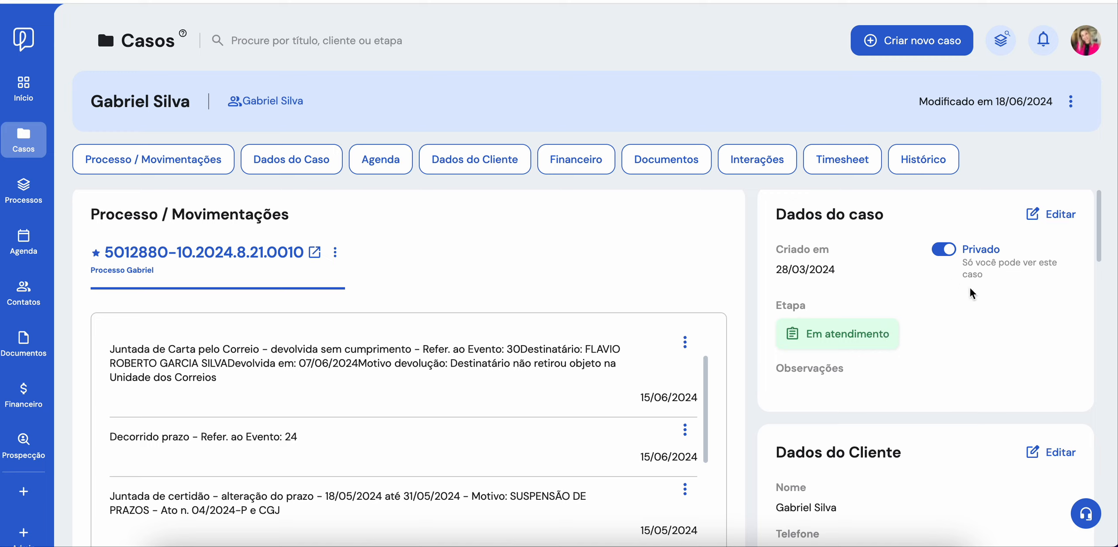
Review the case's client data, documents and electronic signatures sections.
{"action": "scroll", "coordinate": [880, 287], "scroll_direction": "down", "scroll_amount": 10}
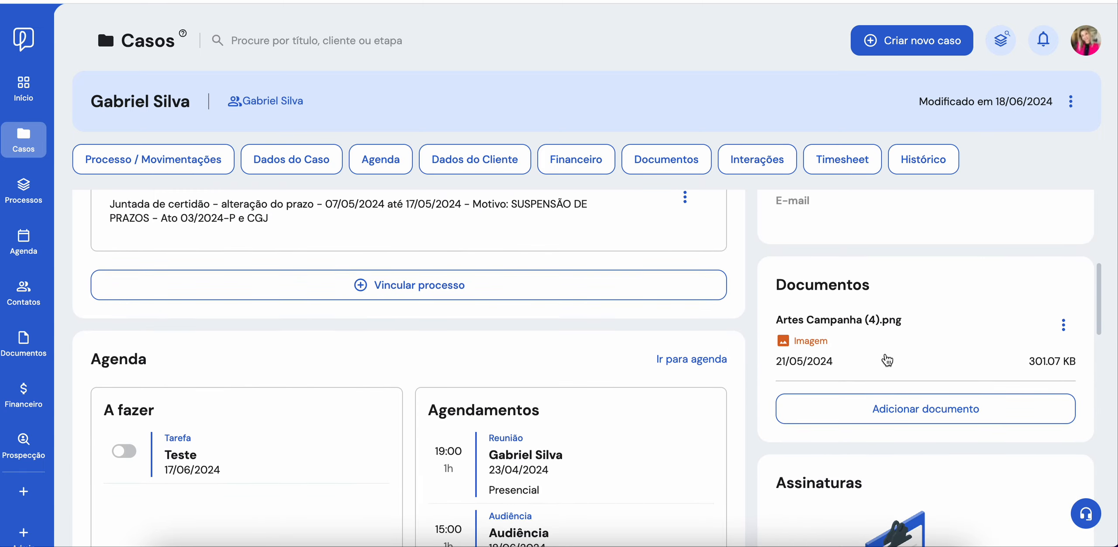
{"action": "scroll", "coordinate": [755, 305], "scroll_direction": "up", "scroll_amount": 1}
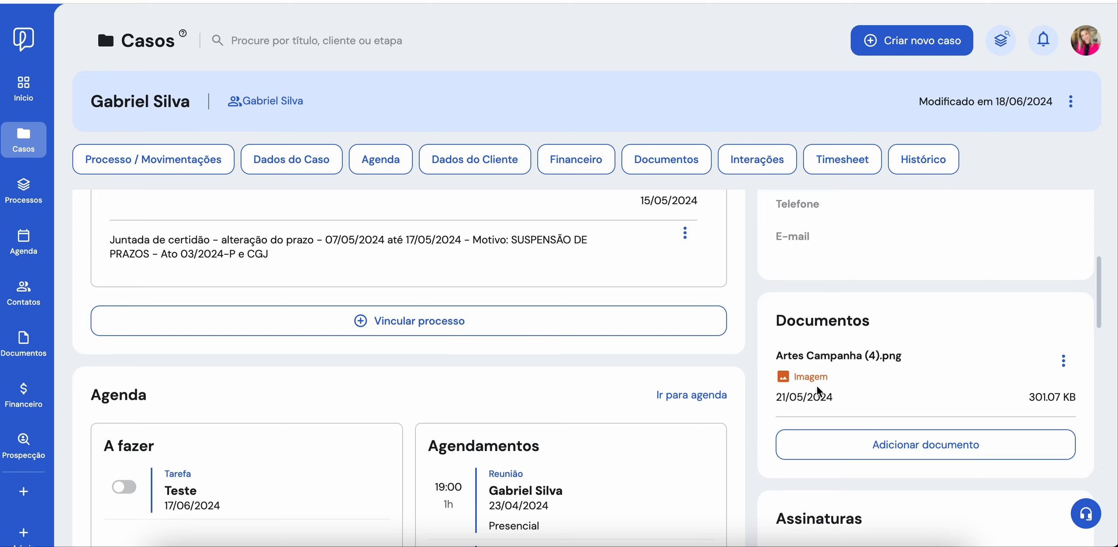
{"action": "scroll", "coordinate": [835, 387], "scroll_direction": "down", "scroll_amount": 6}
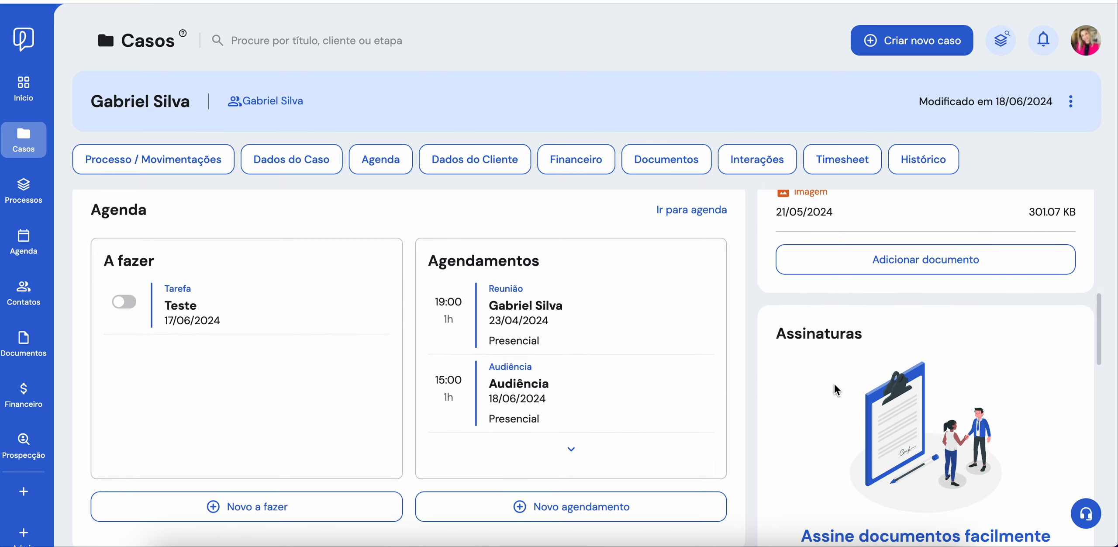
{"action": "scroll", "coordinate": [830, 377], "scroll_direction": "down", "scroll_amount": 2}
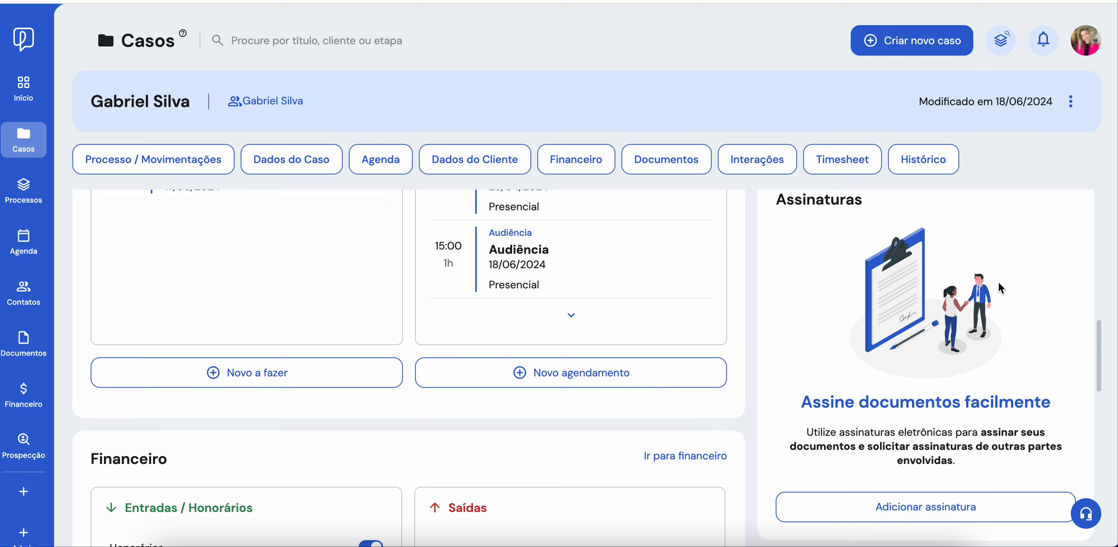
{"action": "scroll", "coordinate": [938, 353], "scroll_direction": "up", "scroll_amount": 1}
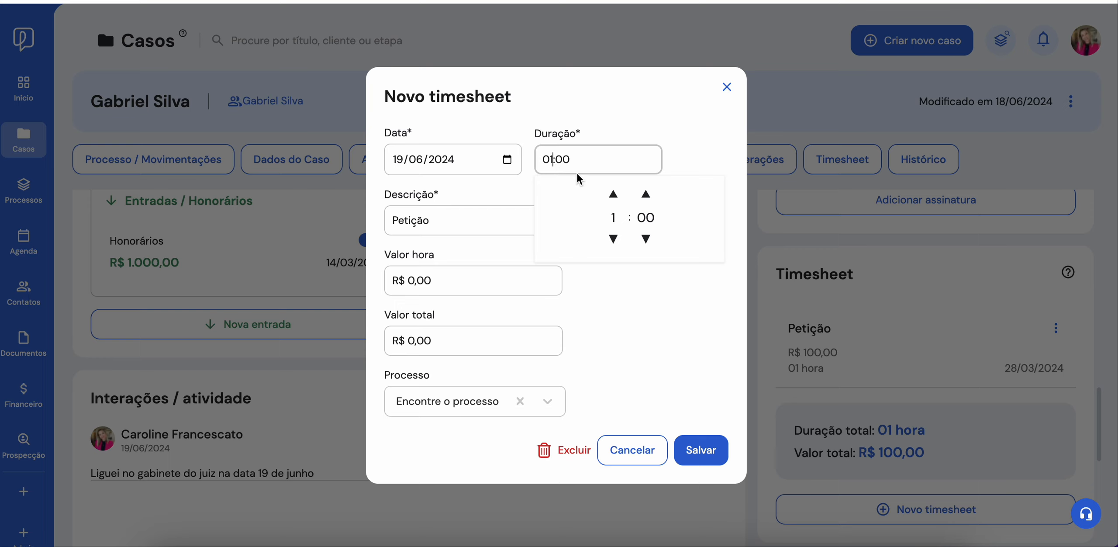
Set the new Petição timesheet's duration to 02:00, link it to Caso de Dissolução de União Estável and save it.
{"action": "left_click", "coordinate": [613, 194]}
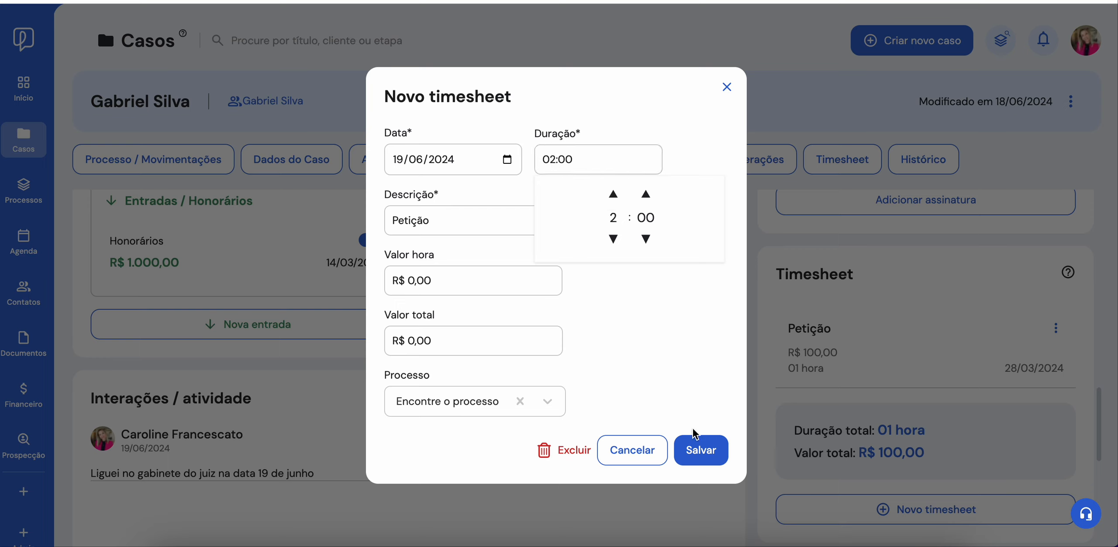
{"action": "left_click", "coordinate": [475, 405]}
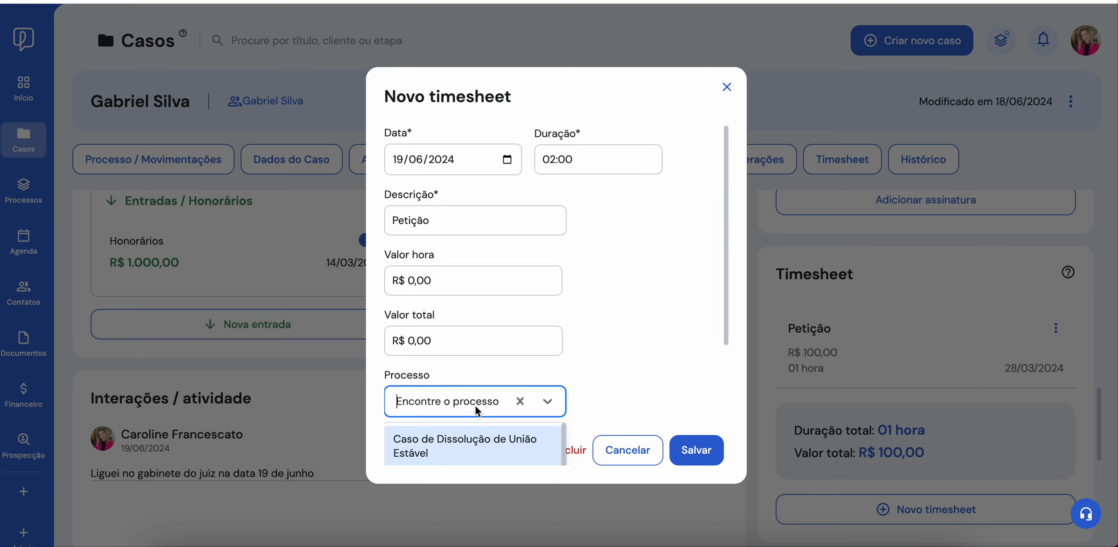
{"action": "left_click", "coordinate": [459, 437]}
{"action": "left_click", "coordinate": [687, 444]}
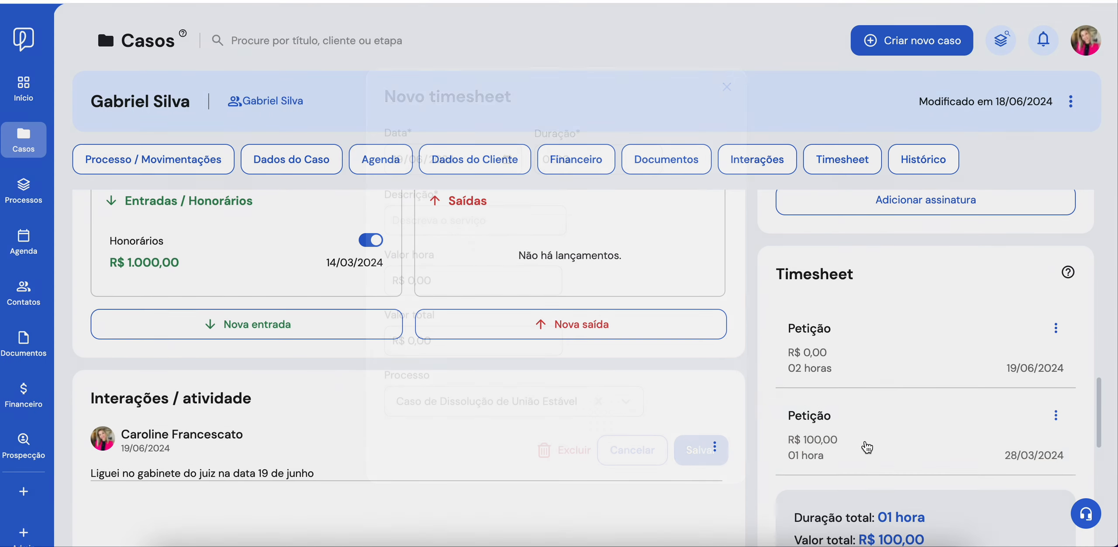
Review the case's timesheet totals and history, and return to the interactions section.
{"action": "scroll", "coordinate": [693, 432], "scroll_direction": "down", "scroll_amount": 1}
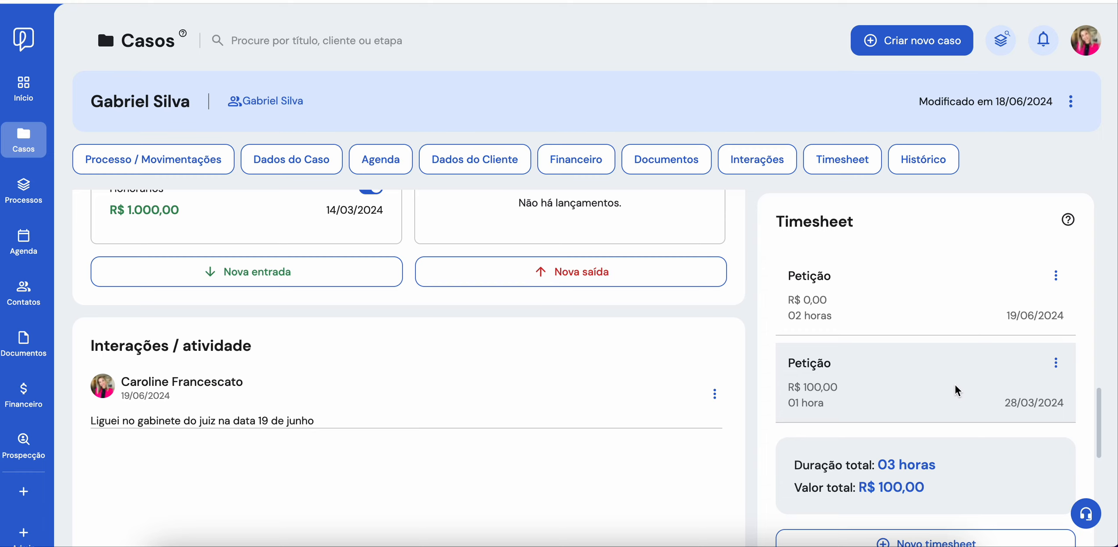
{"action": "scroll", "coordinate": [954, 384], "scroll_direction": "down", "scroll_amount": 3}
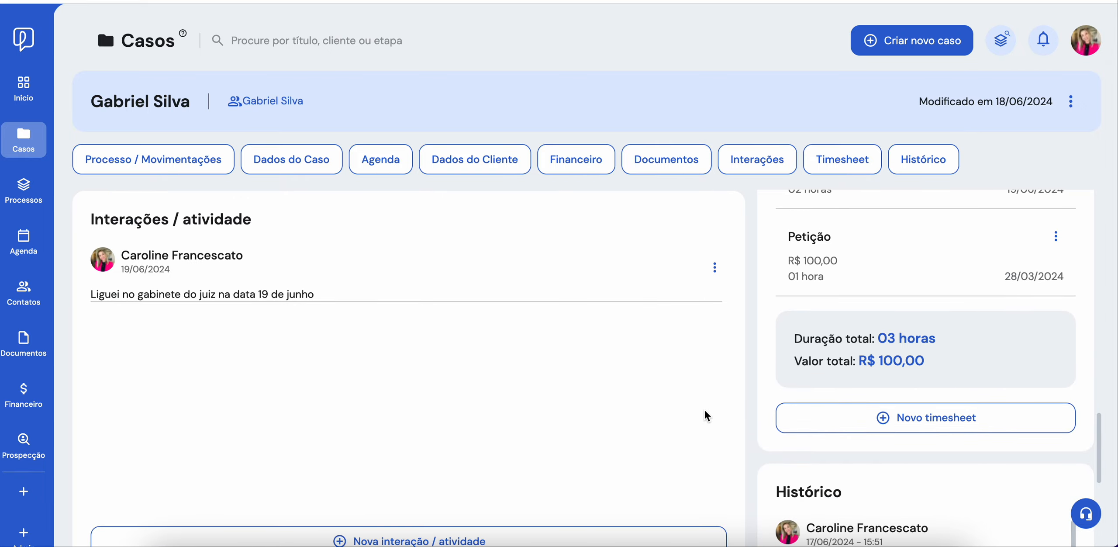
{"action": "scroll", "coordinate": [704, 415], "scroll_direction": "down", "scroll_amount": 3}
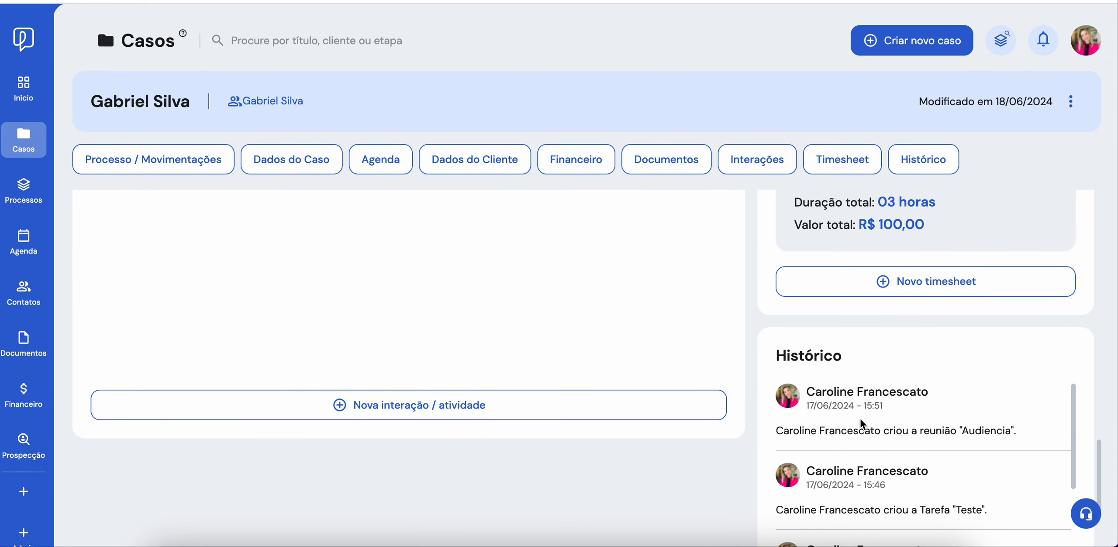
{"action": "left_click", "coordinate": [742, 163]}
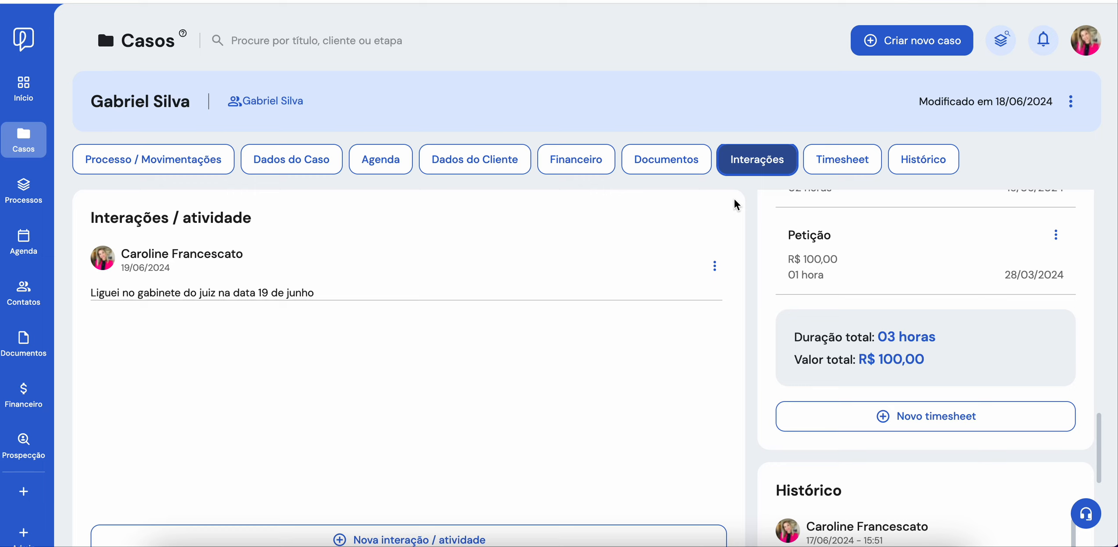
Open the case report configuration and clear all case data and section options.
{"action": "left_click", "coordinate": [1071, 102]}
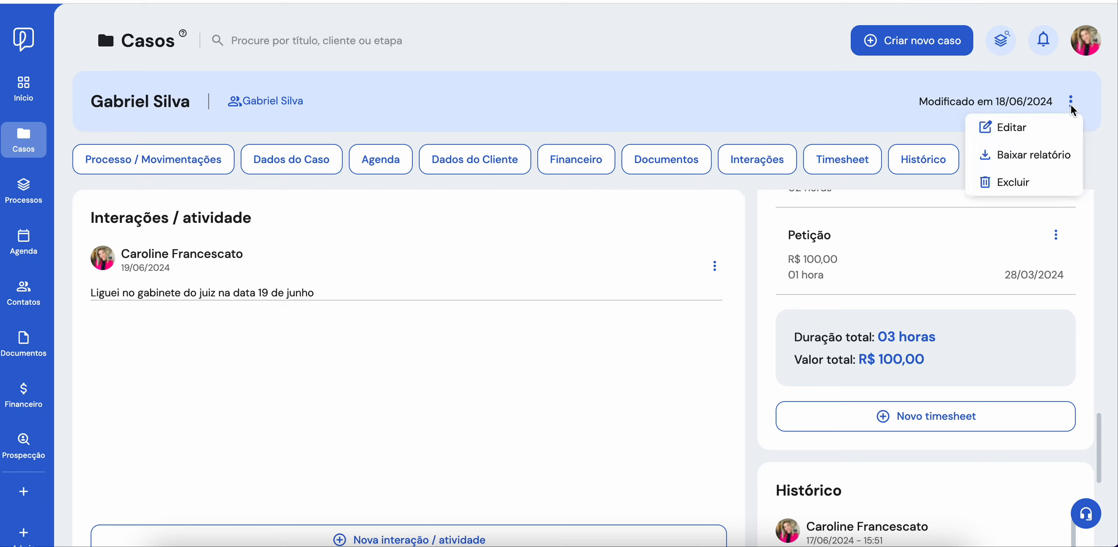
{"action": "left_click", "coordinate": [1040, 155]}
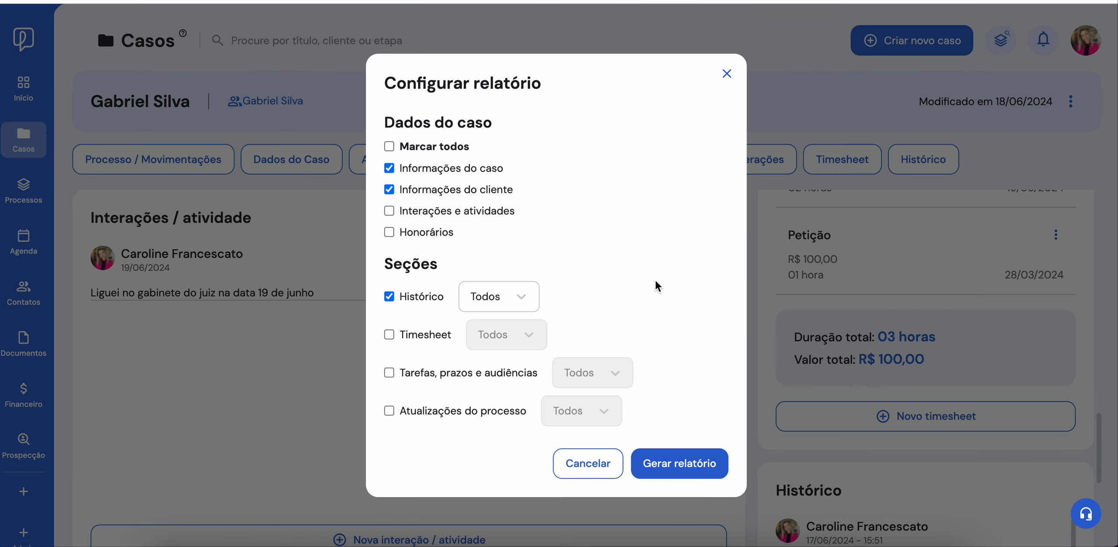
{"action": "left_click", "coordinate": [390, 148]}
{"action": "left_click", "coordinate": [390, 147]}
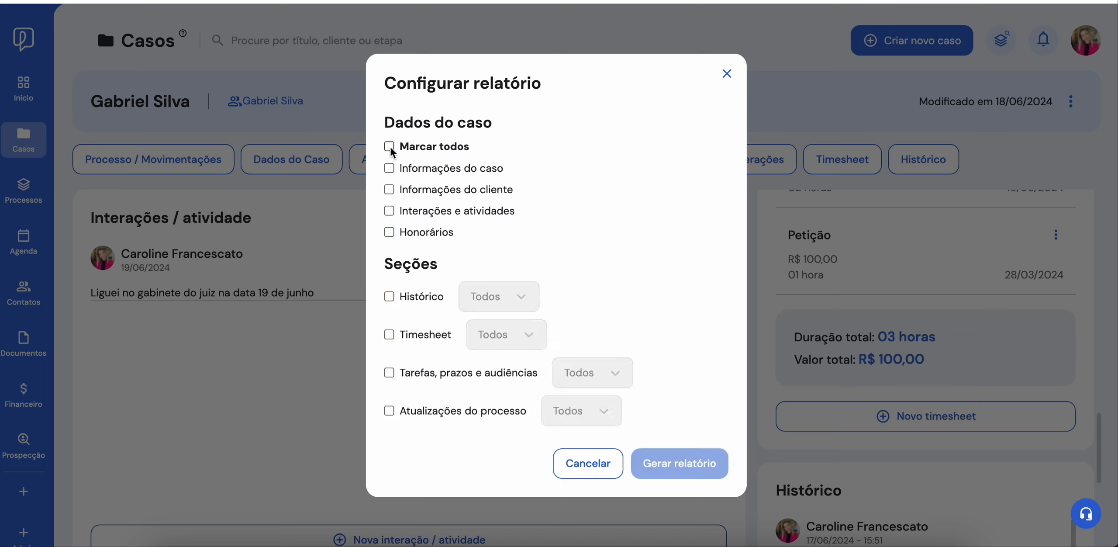